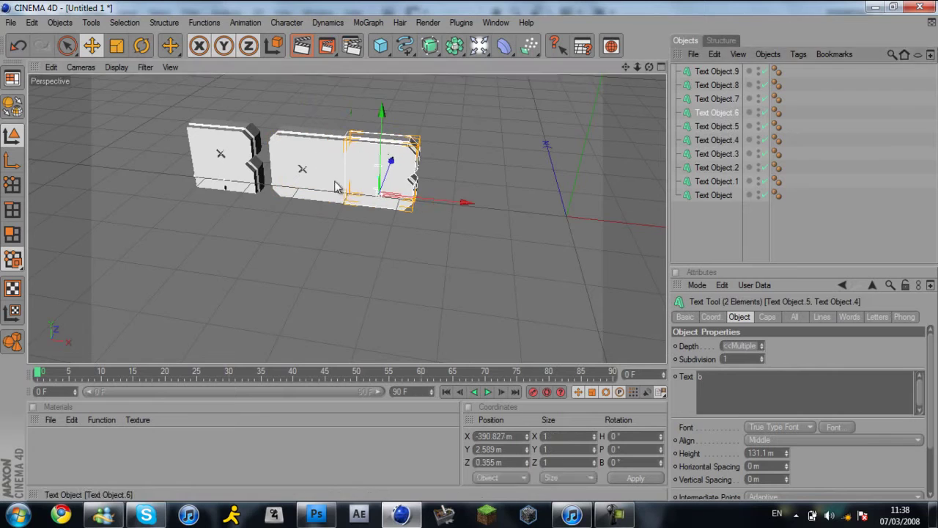
Rotate the first three letters, R, o and b, to slightly different angles, turning each letter's front and back text objects together
key("r")
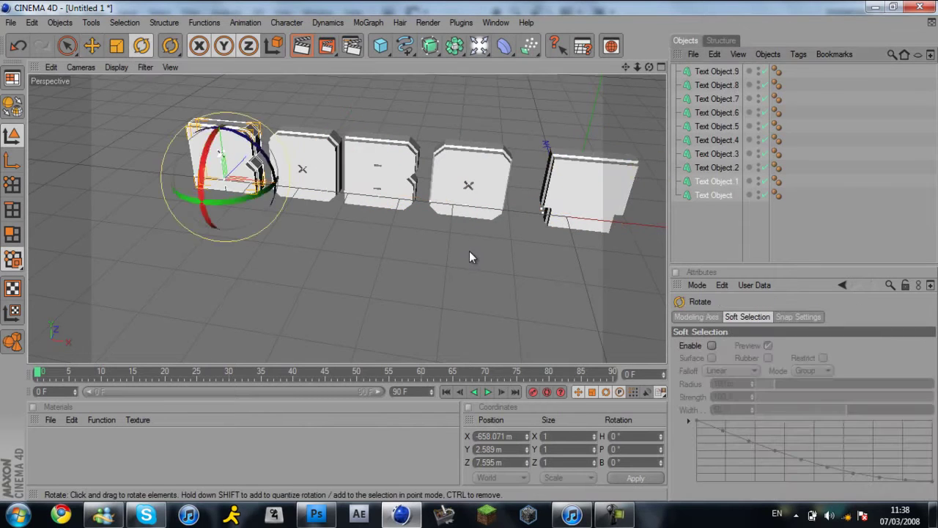
left_click(733, 167)
left_click(733, 153, "shift")
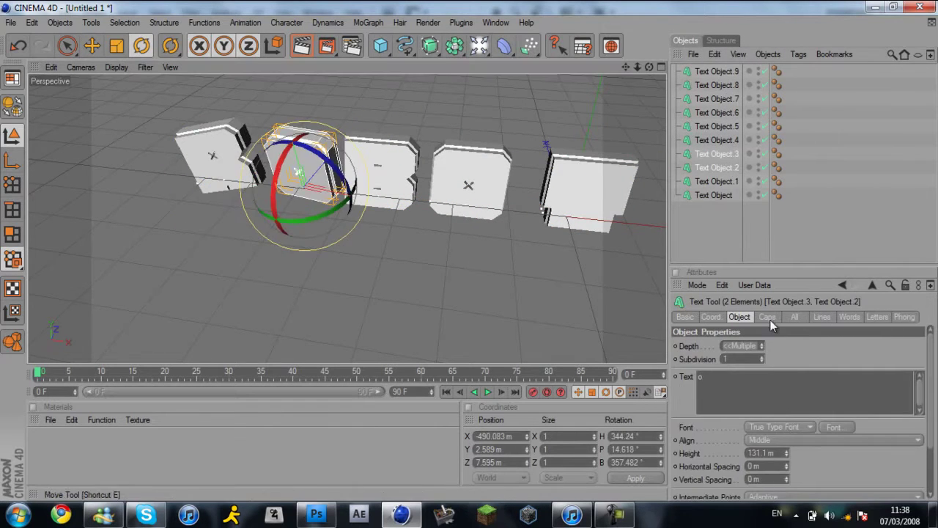
left_click(717, 126)
left_click(717, 140, "shift")
key("r")
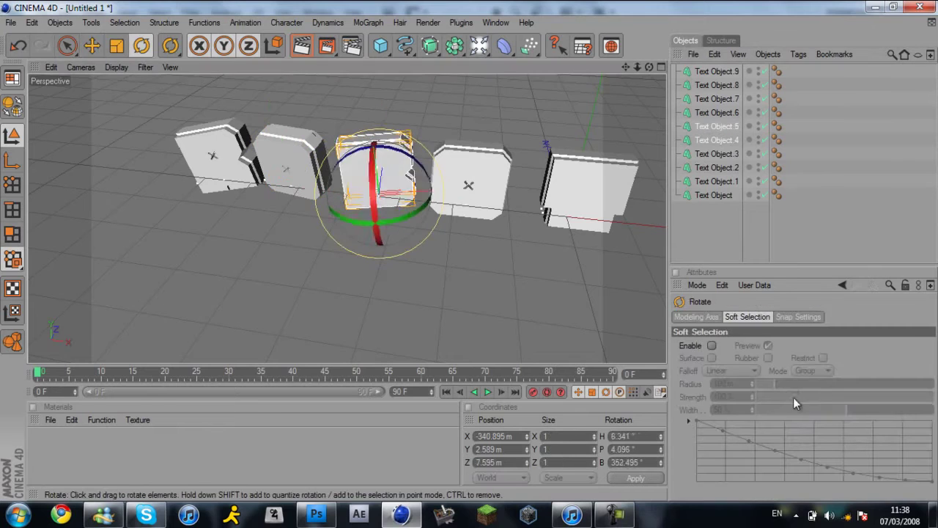
Move the last two letters closer to the third one and tilt each of them at a different angle
left_click(717, 98)
left_click(717, 112, "shift")
key("r")
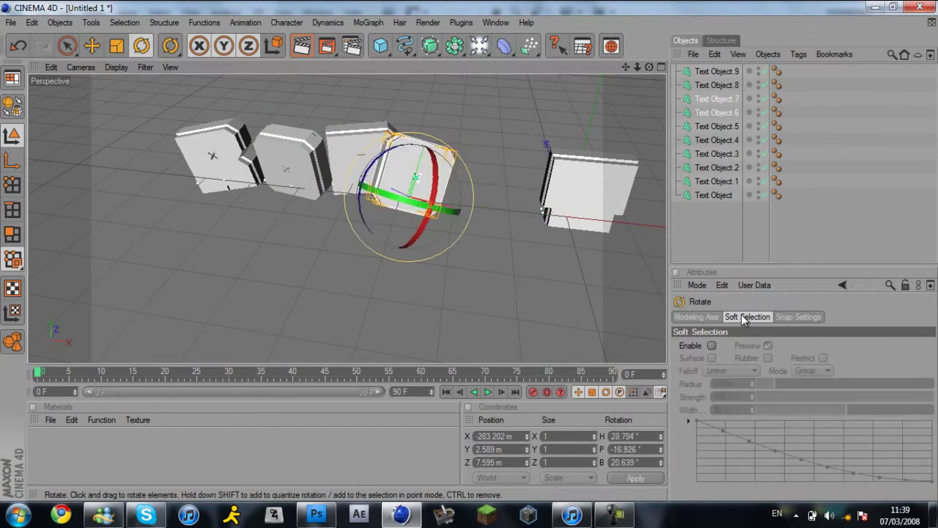
left_click(717, 71)
left_click(717, 85, "shift")
key("e")
left_click_drag(663, 224, 409, 288)
key("r")
Shift the letter R slightly closer to the second letter and clear the selection
key("ctrl+shift+z")
key("ctrl+shift+z")
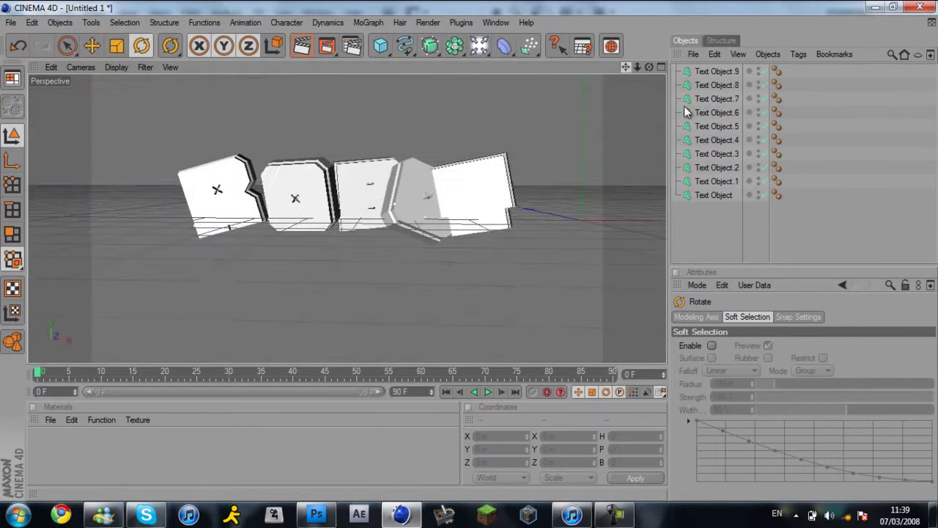
key("ctrl+z")
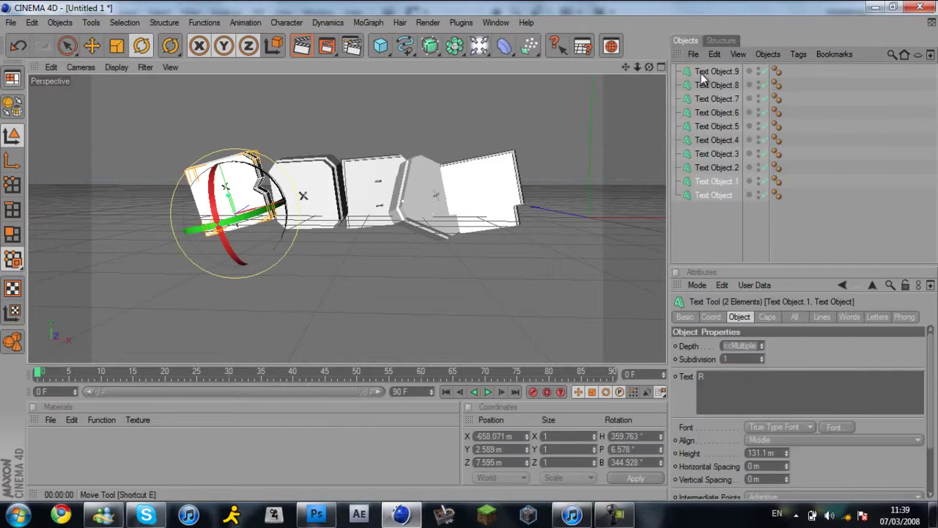
key("e")
key("ctrl+shift+a")
Create a blue material and apply it to Text Object.1, Text Object.3, Text Object.5, Text Object.7 and Text Object.9
key("ctrl+n")
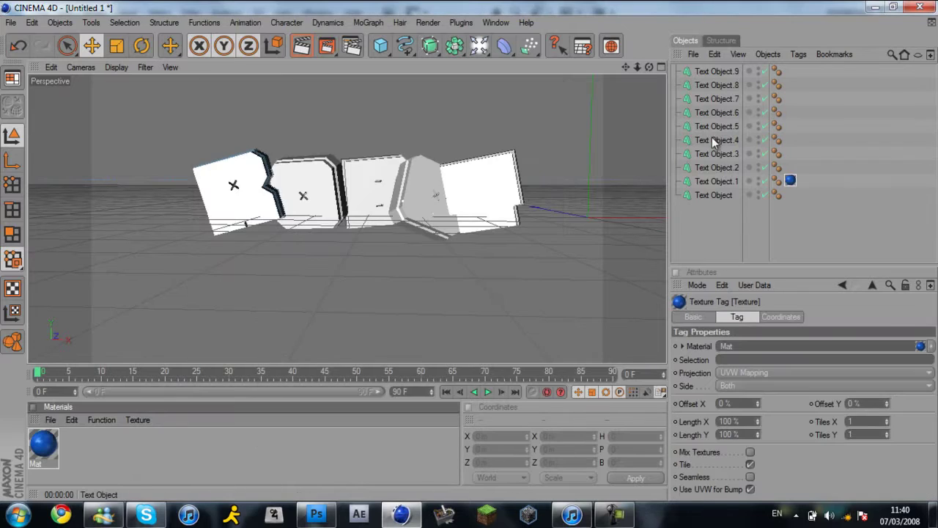
left_click_drag(790, 181, 713, 153)
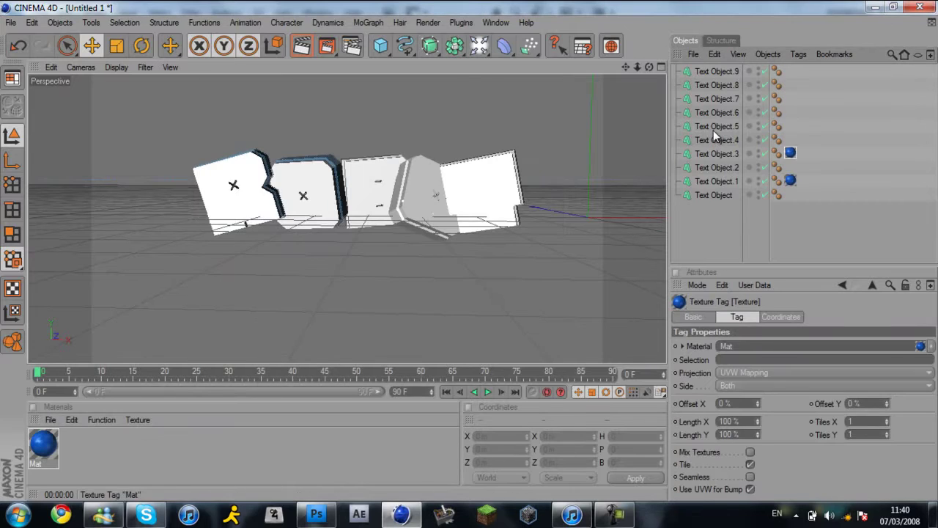
left_click_drag(790, 153, 713, 126)
left_click_drag(790, 126, 713, 98)
left_click_drag(790, 98, 713, 71)
Apply a bright green material to the front text object of each letter and render the view
left_click(302, 45)
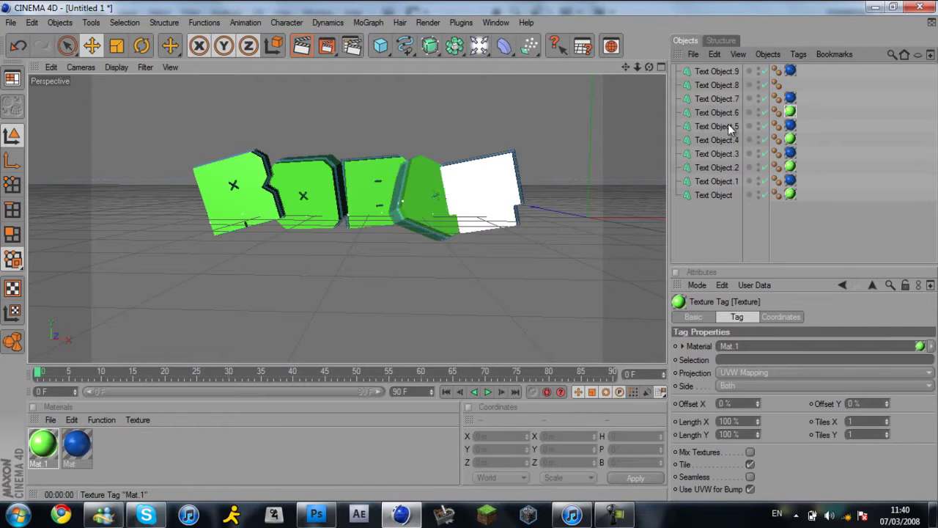
key("ctrl+r")
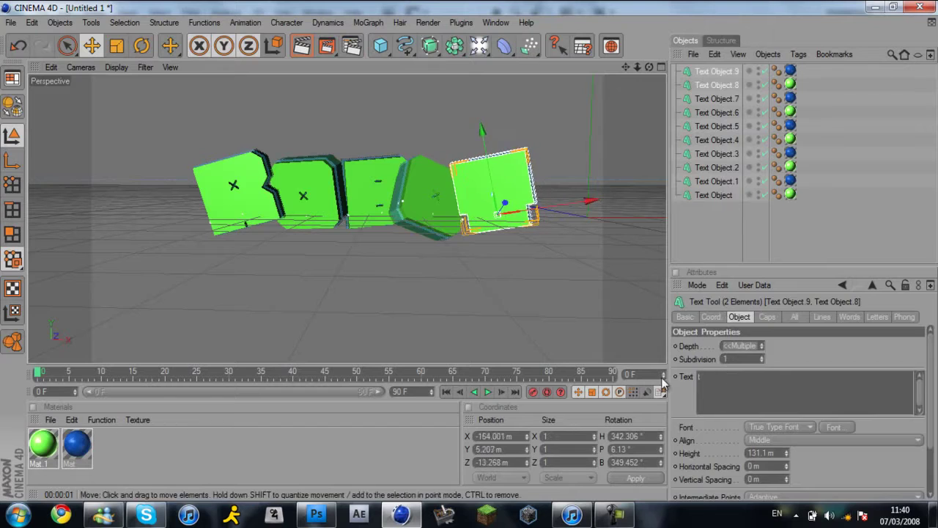
key("ctrl+r")
left_click(427, 272)
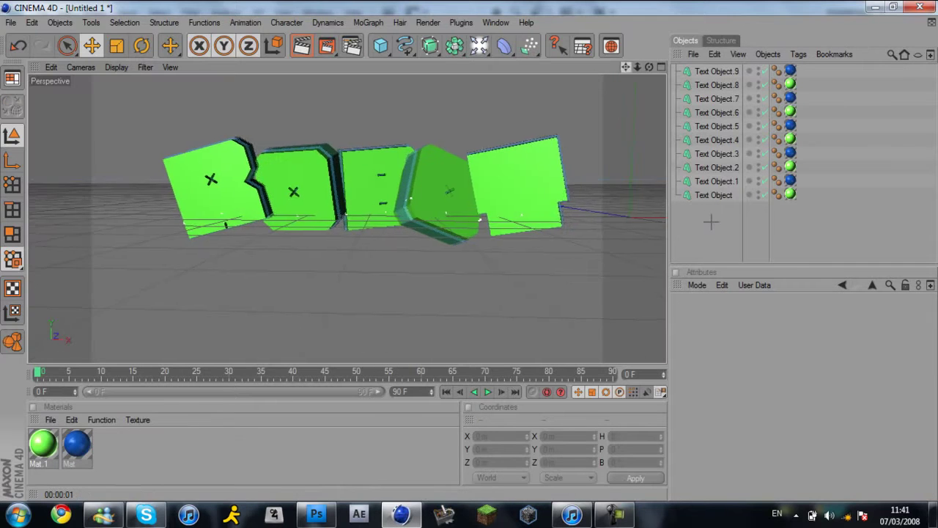
Add the Ambient Occlusion and Global Illumination effects to the render settings and switch both off
key("ctrl+b")
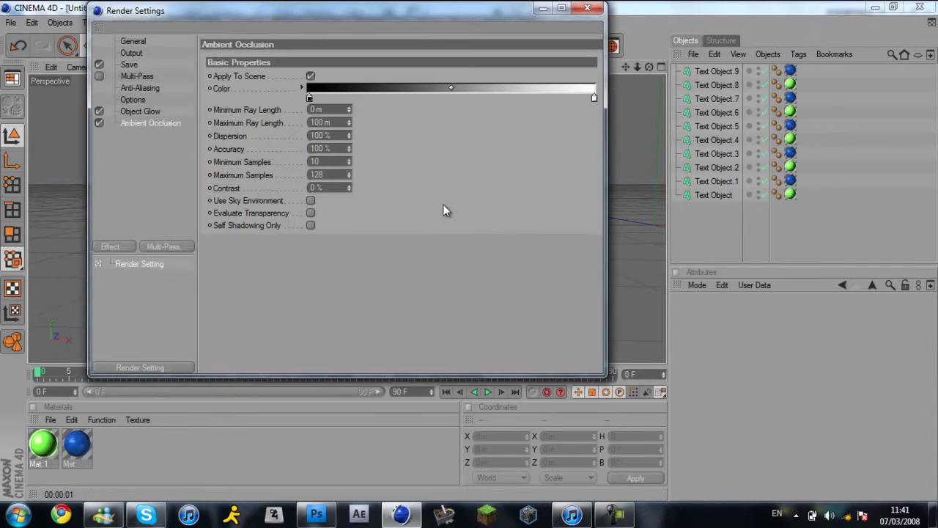
left_click(110, 246)
left_click(167, 336)
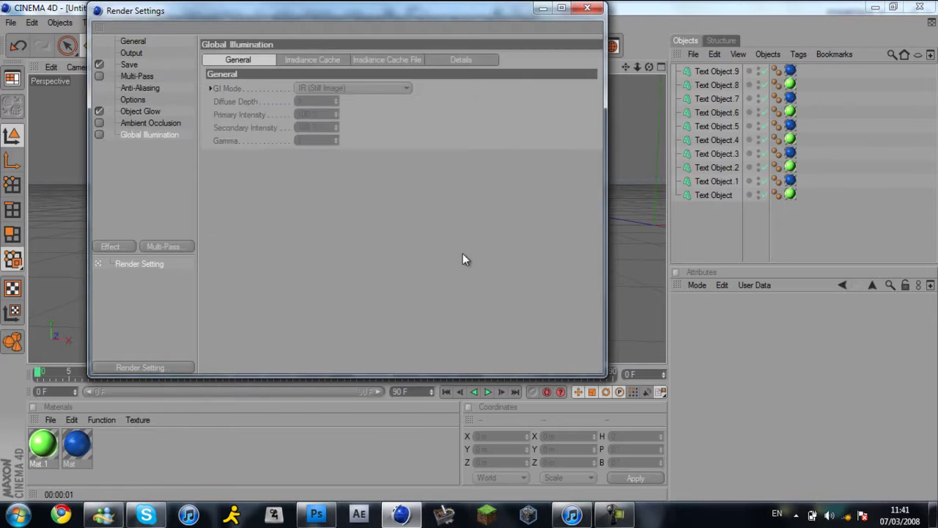
left_click(587, 8)
Add an omni light in front of the second letter, at about X -487 m and Z -68 m, and render the view
left_click(504, 46)
left_click(517, 58)
mouse_move(460, 204)
left_mouse_down()
mouse_move(425, 199)
mouse_move(457, 193)
left_mouse_up()
key("ctrl+r")
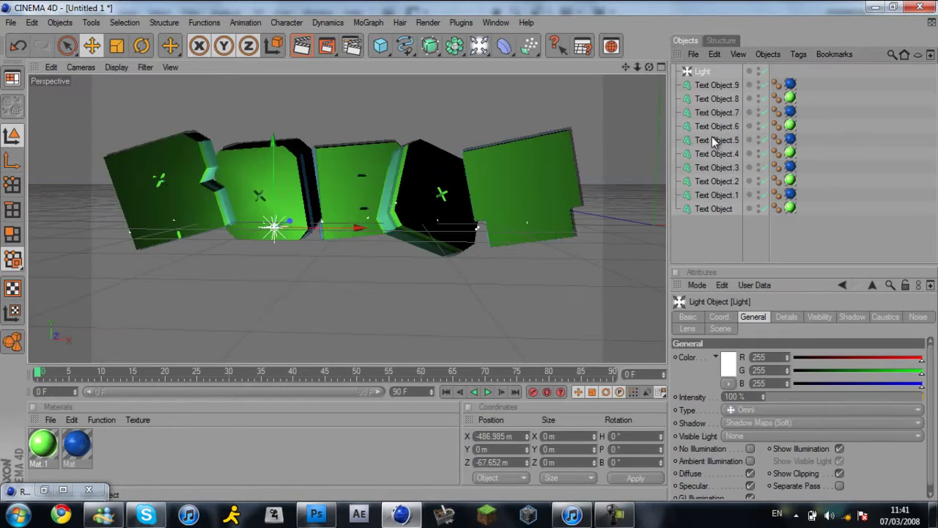
Duplicate the light, move the copy in front of the last letter at about X -207 m, and render the view
key("ctrl+c")
key("ctrl+v")
left_click_drag(355, 228, 482, 174)
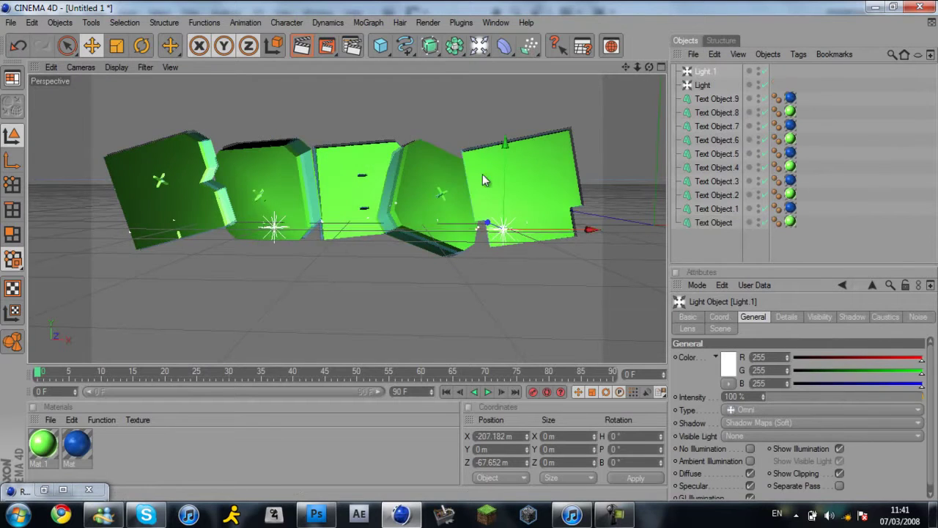
key("ctrl+r")
Give the green material reflection and a glow with 100 % inner and 200 % outer strength, and render the view
double_click(790, 111)
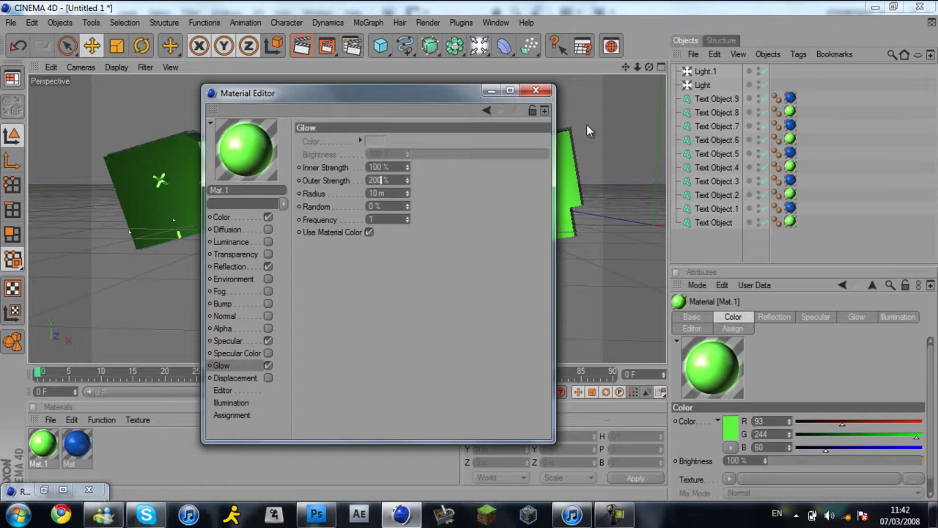
key("Escape")
key("ctrl+r")
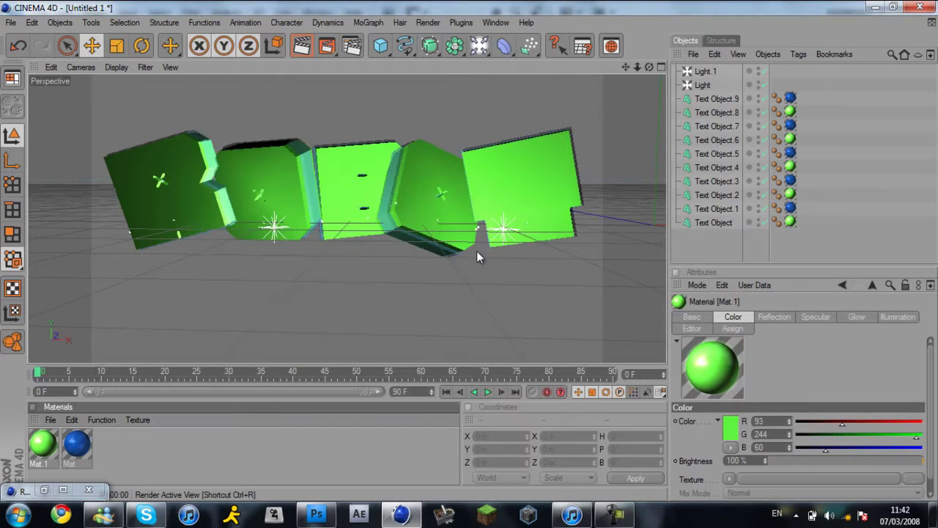
key("ctrl+b")
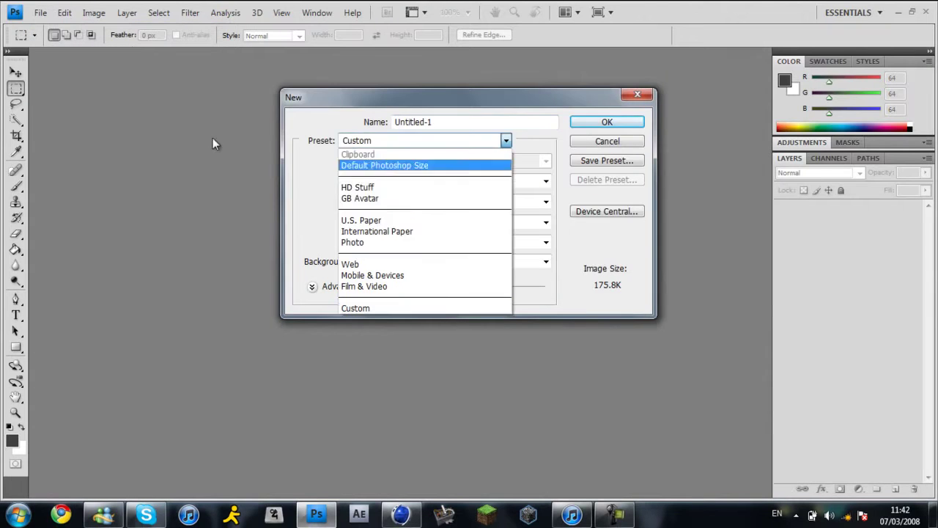
Switch to Photoshop and create a new 16-bit RGB document with a transparent background
key("Down")
key("Up")
key("Up")
key("Return")
key("Tab")
type("14")
key("Escape")
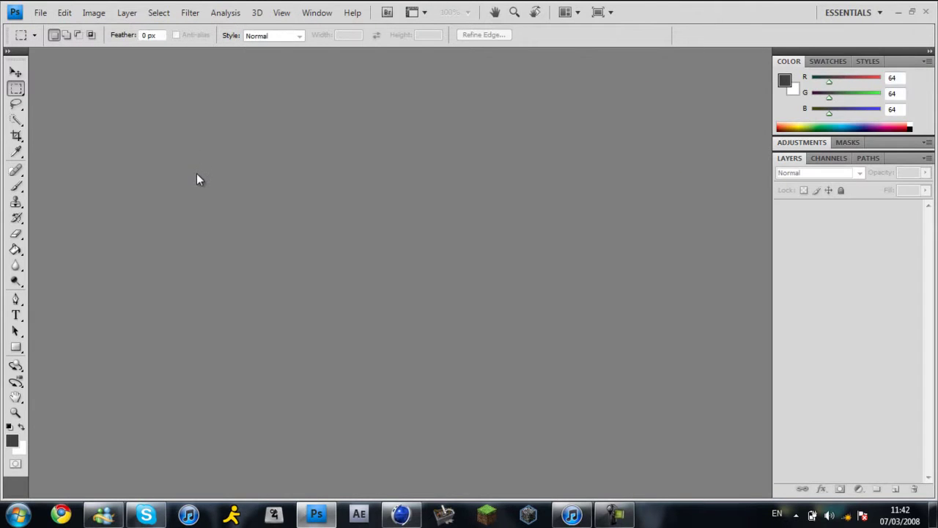
Set up the Gradient tool with a custom gradient running from bright blue to black
left_click(16, 249)
left_click(48, 247)
left_click(70, 34)
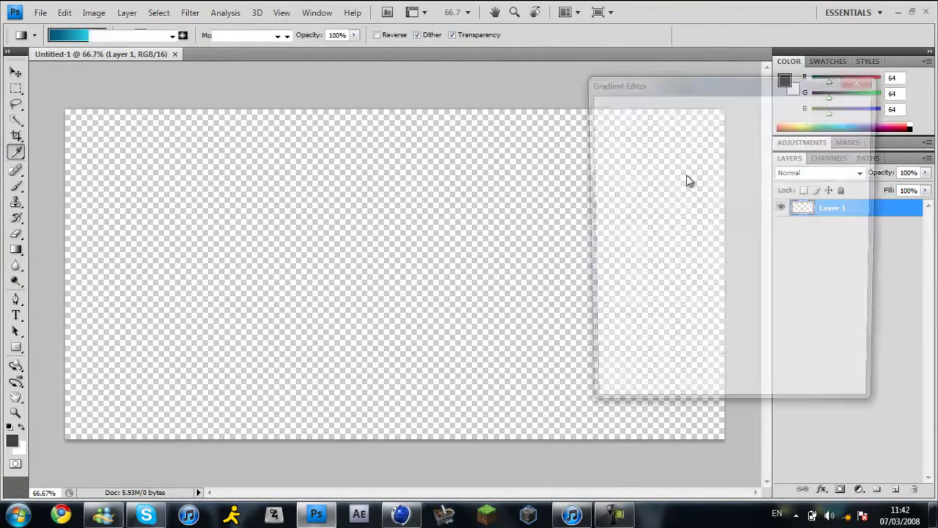
left_click(703, 164)
double_click(605, 316)
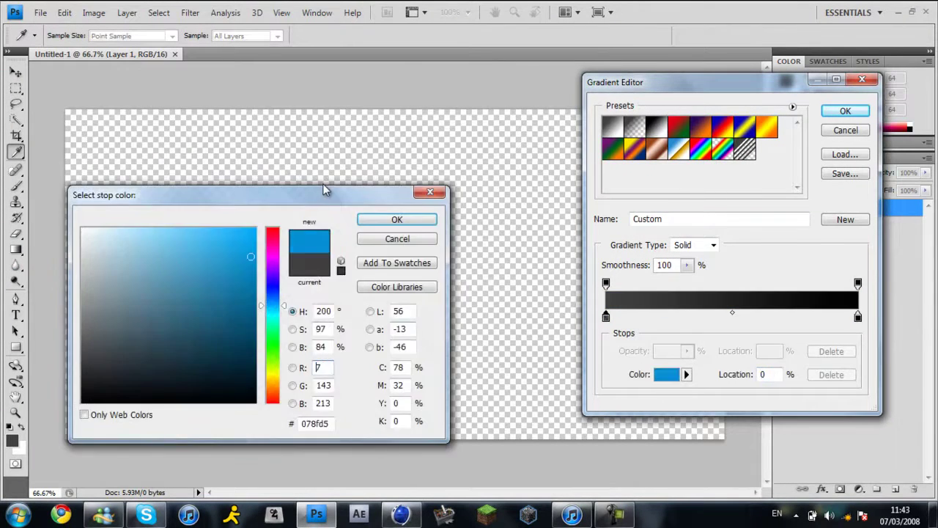
key("Return")
key("Return")
left_click_drag(372, 217, 373, 319)
key("ctrl+z")
left_click_drag(378, 242, 375, 363)
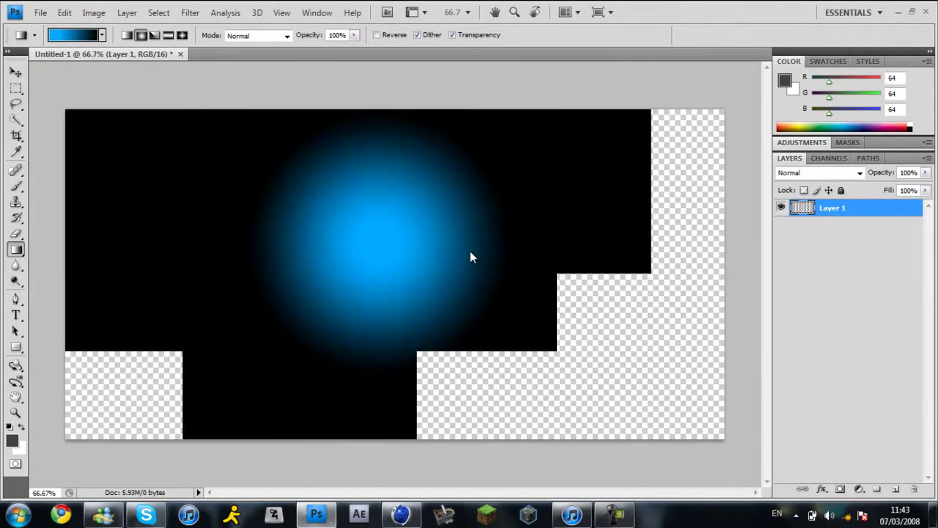
key("ctrl+z")
left_click(73, 34)
key("Return")
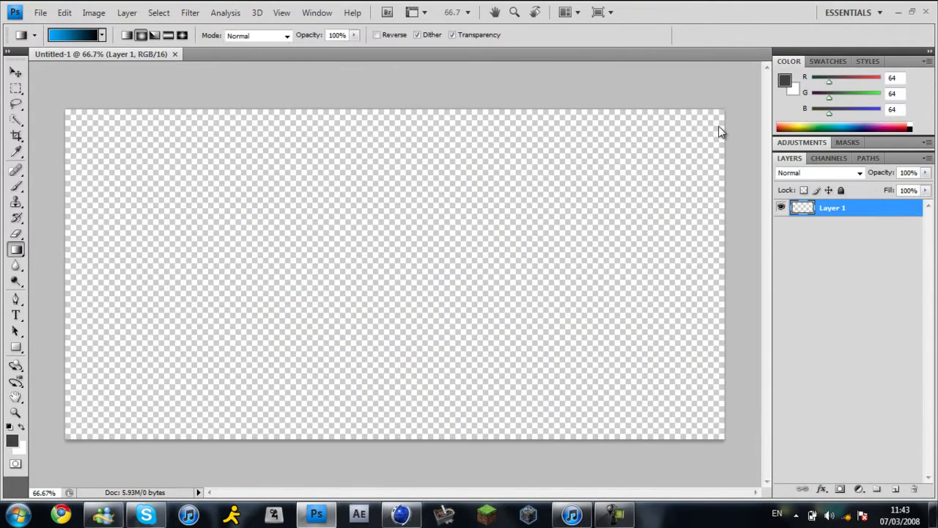
key("ctrl+z")
key("ctrl+z")
key("ctrl+z")
Fill the layer with a radial blue-to-black gradient starting above the canvas centre, and add a new empty layer
left_click_drag(394, 214, 385, 422)
key("v")
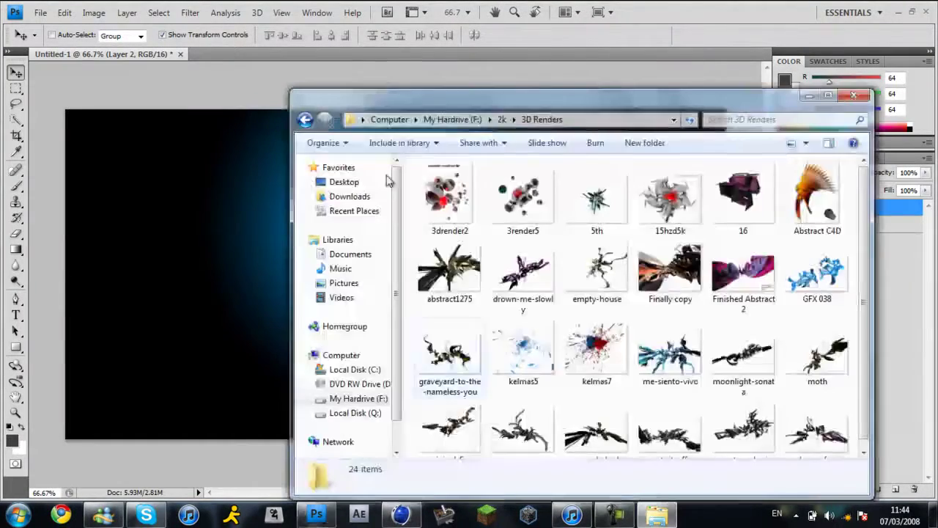
Switch to the file browser, go to the Smoke folder inside 2k > Screenshots, and open smoke2 in Photoshop
key("BackSpace")
key("Down")
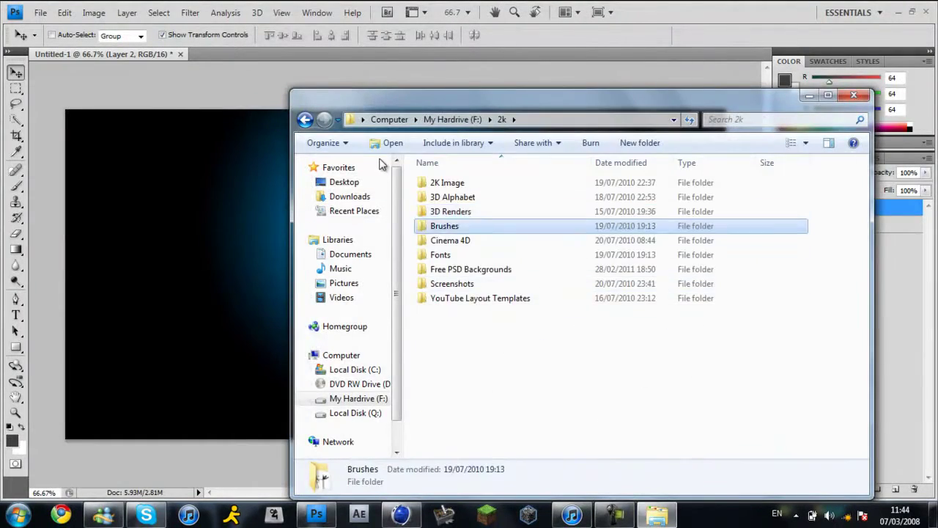
key("s")
key("Return")
key("s")
key("Return")
key("s")
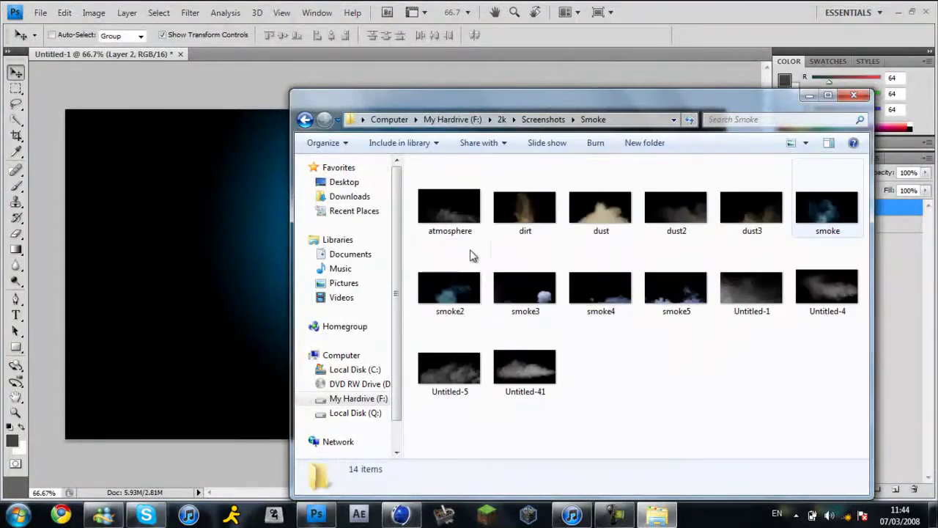
key("Return")
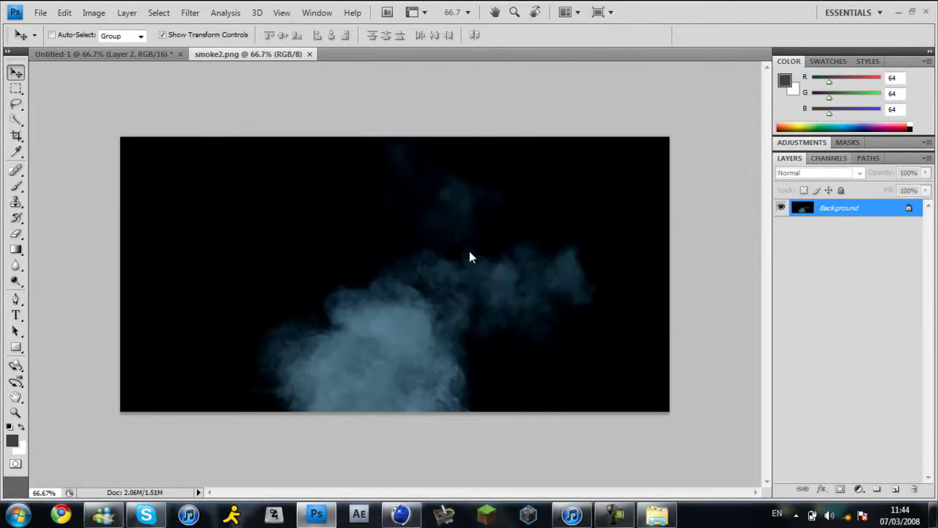
Copy the whole smoke2.png image into Layer 2 of Untitled-1 and set the layer's blend mode to Screen
key("ctrl+a")
key("ctrl+c")
key("ctrl+Tab")
key("ctrl+v")
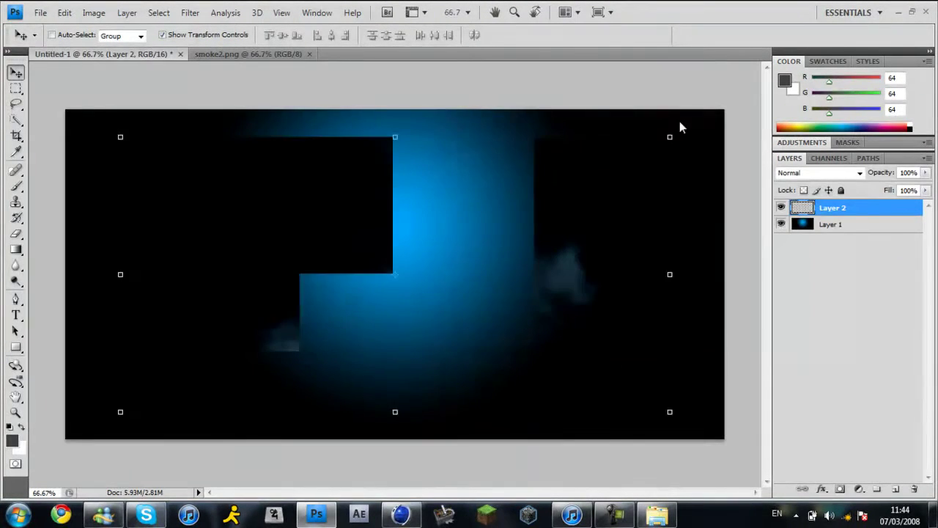
left_click(819, 173)
left_click(799, 295)
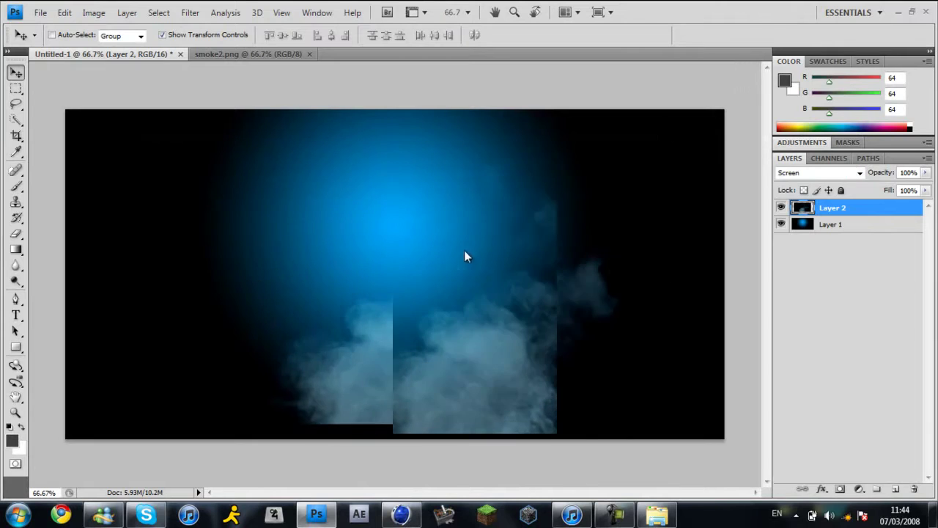
Move the smoke layer to the lower-right corner of the canvas
key("shift+Right")
key("shift+Right")
key("shift+Right")
key("shift+Right")
key("shift+Right")
key("shift+Right")
key("shift+Right")
key("shift+Right")
key("shift+Right")
key("shift+Right")
key("shift+Right")
key("shift+Right")
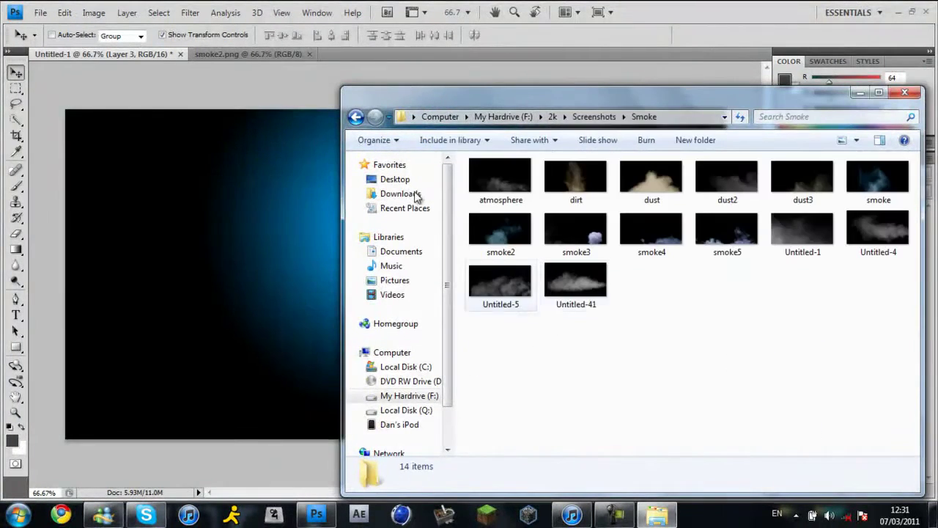
Open smoke.png, copy the whole image into Untitled-1 as another layer, and set its blend mode to Screen
key("Return")
key("ctrl+a")
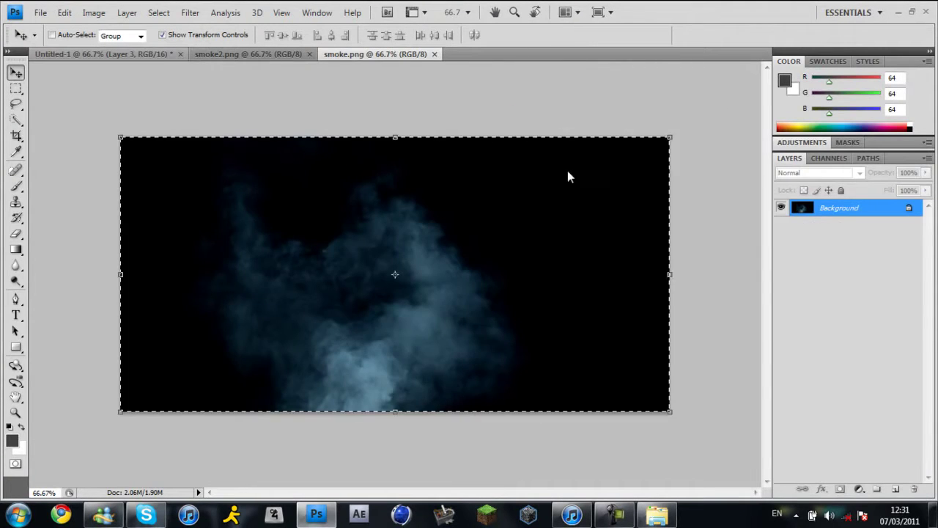
key("ctrl+c")
key("ctrl+Tab")
key("ctrl+v")
key("alt+shift+s")
Open Robot.png, bring the rendered green letters into Untitled-1, and add a new layer above them
left_click_drag(733, 71, 455, 154)
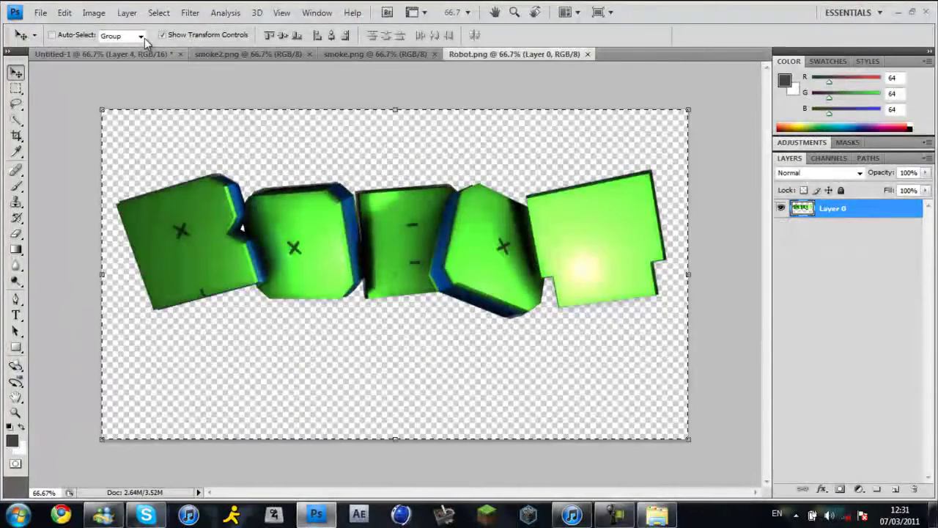
left_click_drag(145, 42, 425, 204)
key("ctrl+shift+alt+n")
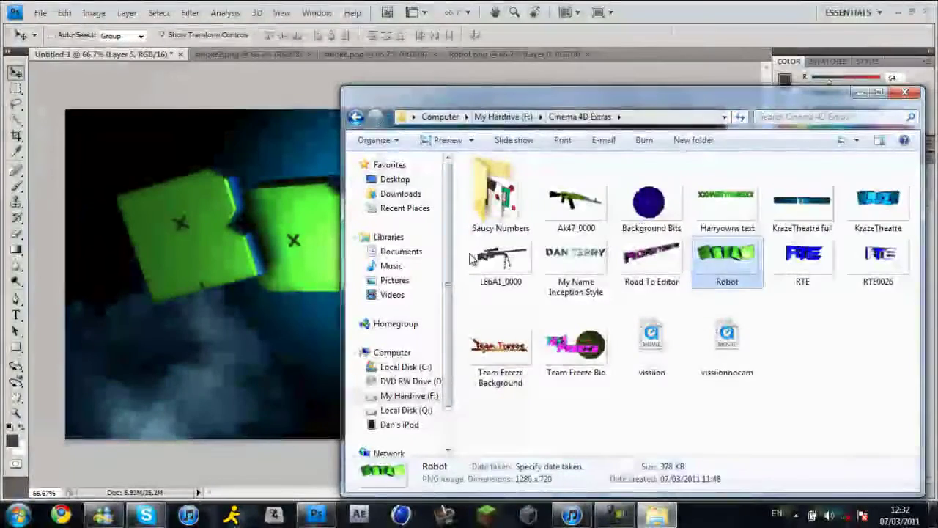
Bring the 3drender2 sphere cluster into Untitled-1, placing it over the canvas's upper-left corner, and close the source images
double_click(501, 208)
double_click(503, 180)
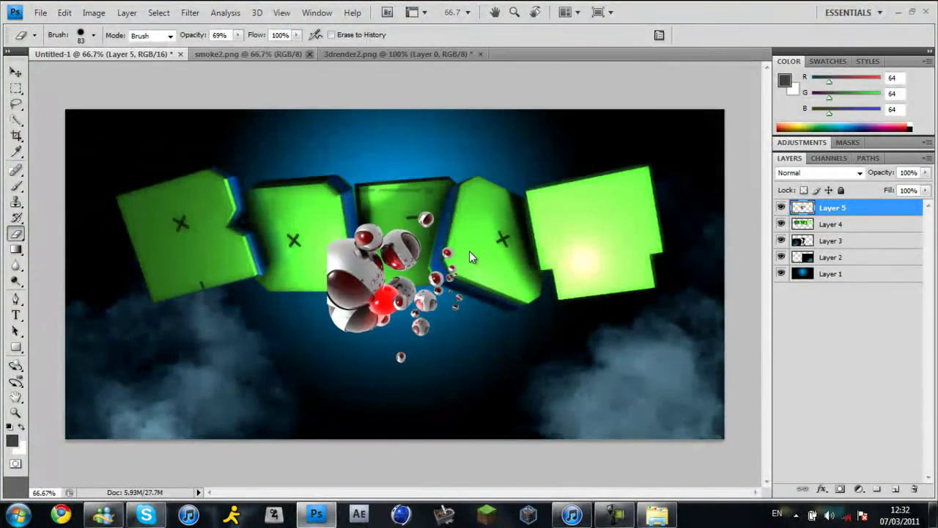
key("ctrl+w")
key("n")
key("v")
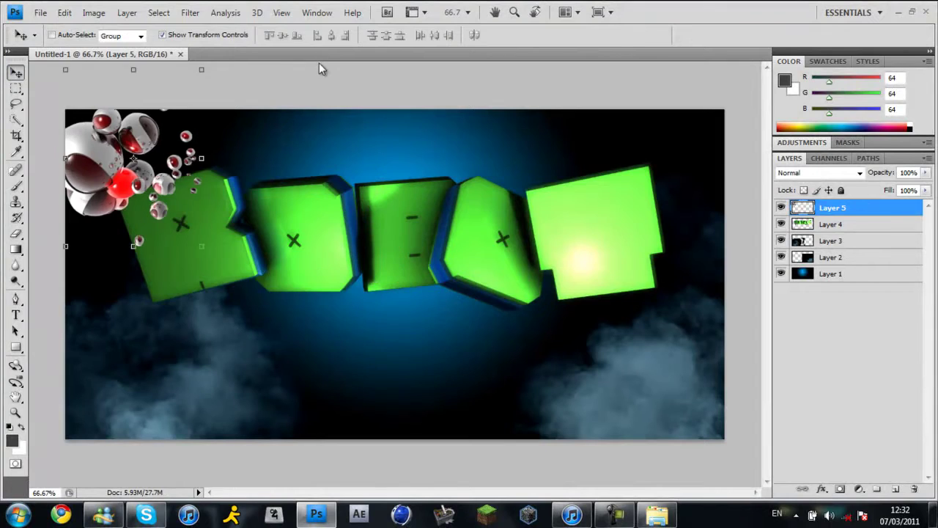
Enlarge the sphere cluster over the canvas's upper-left corner and place its layer beneath the green letters' layer
key("ctrl+t")
key("Return")
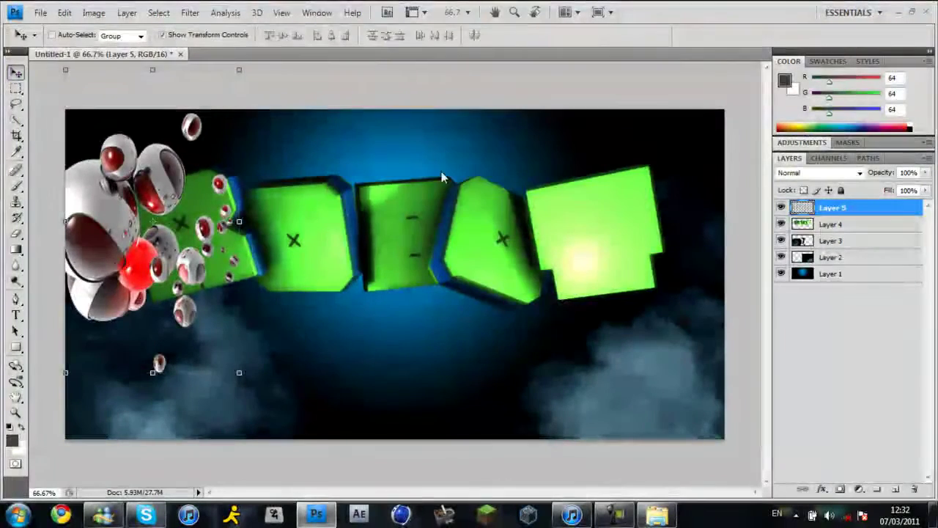
key("alt+bracketleft")
key("alt+l")
key("Left")
key("Down")
key("Right")
Shift the sphere cluster's hue to -180 and stretch it to about 121% width
key("ctrl+u")
type("41")
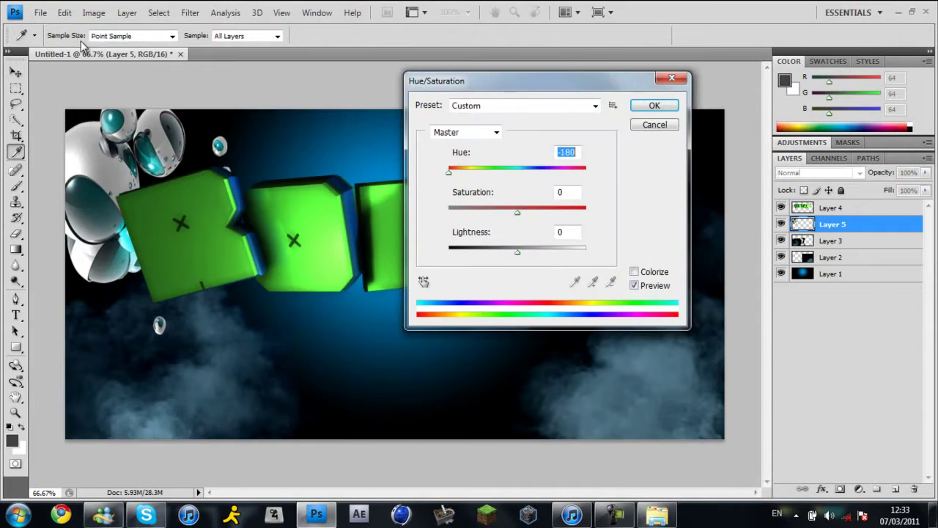
key("Return")
key("ctrl+t")
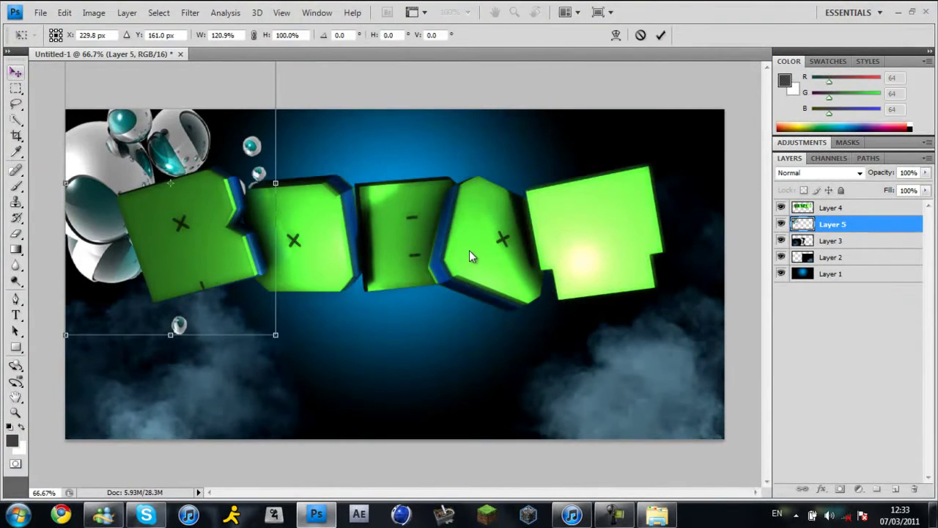
key("Return")
Browse to the Screenshots > Fire folder and select the 10_abscenced image
key("alt+Tab")
key("Right")
key("Right")
key("Right")
key("Return")
key("alt+Tab")
key("BackSpace")
key("BackSpace")
key("BackSpace")
key("Right")
key("Right")
key("Right")
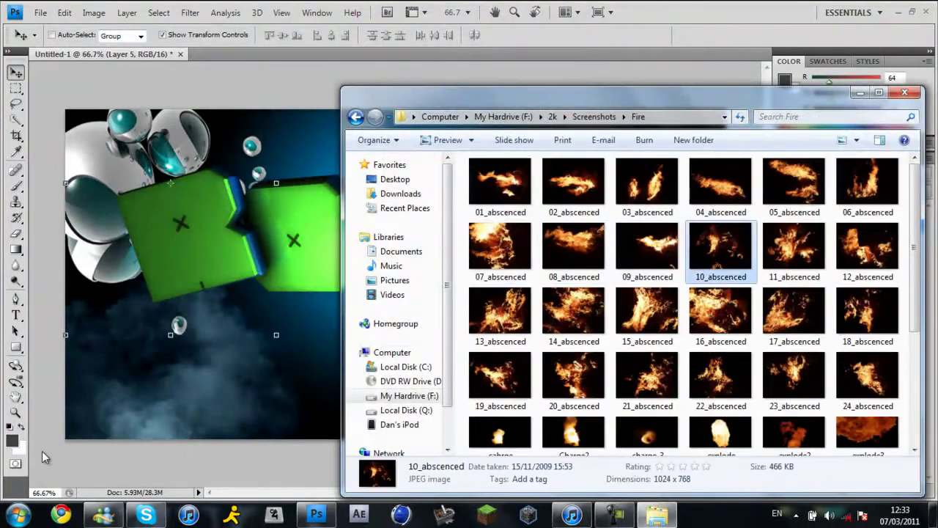
Open 10_abscenced.JPG, copy the whole image into Untitled-1 as a new layer, and set its blend mode to Screen
key("Return")
key("ctrl+a")
key("ctrl+c")
key("ctrl+Tab")
key("ctrl+v")
left_click(818, 172)
left_click(814, 297)
Place the fire layer beneath the smoke layers and stretch it across the canvas behind the letters
left_click_drag(368, 128, 363, 180)
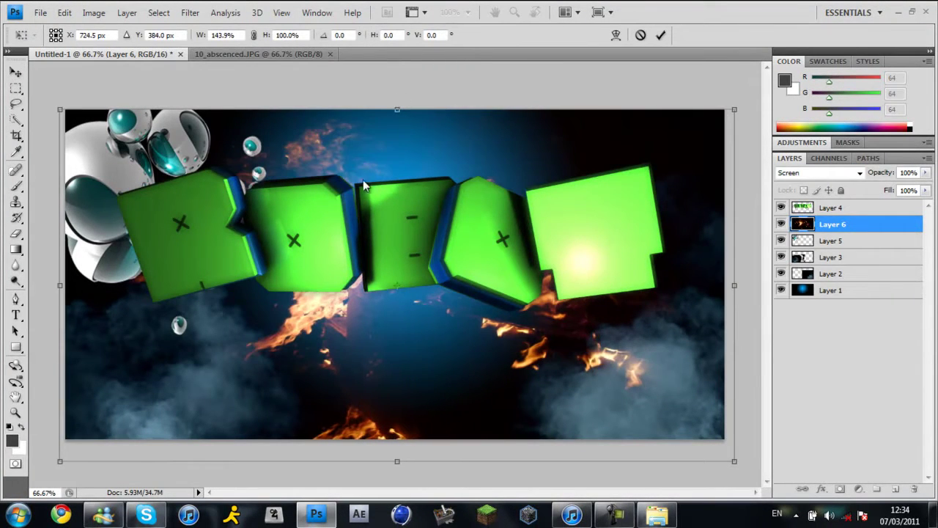
key("Return")
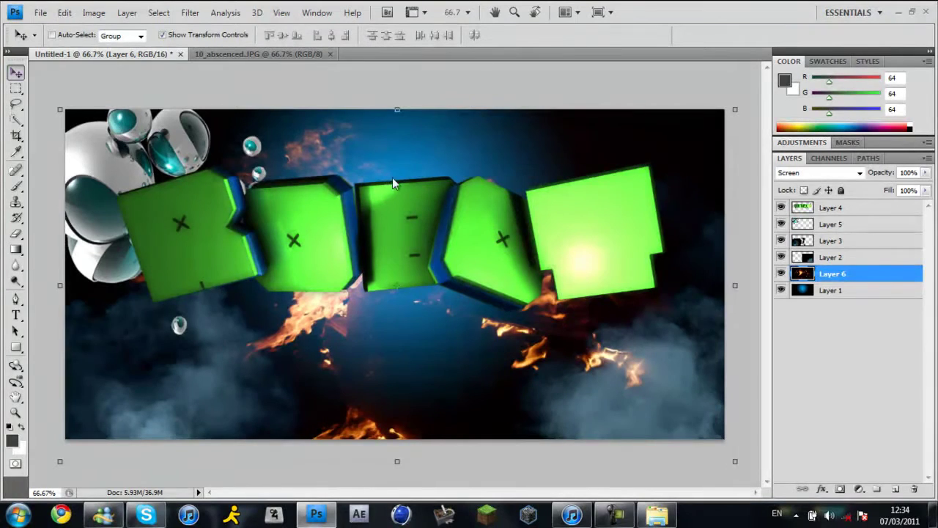
left_click_drag(402, 178, 270, 262)
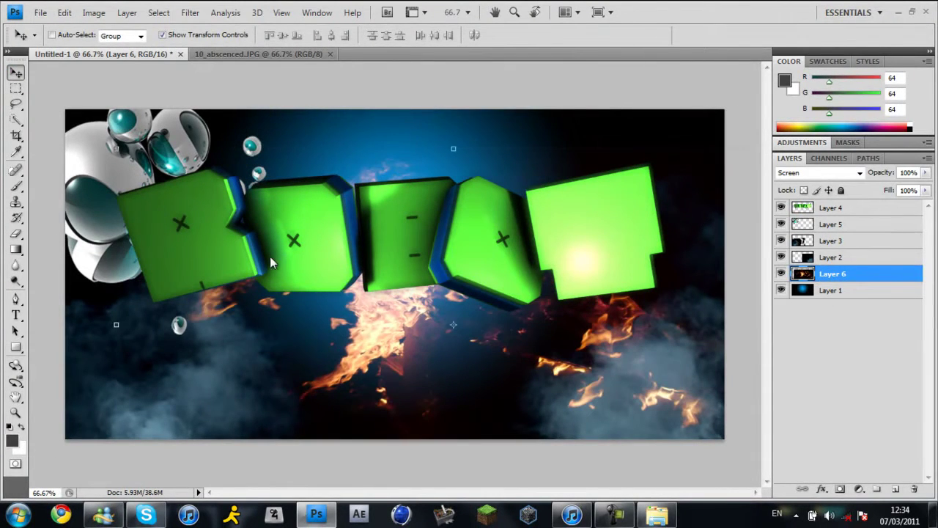
key("ctrl+t")
left_click_drag(116, 148, 45, 84)
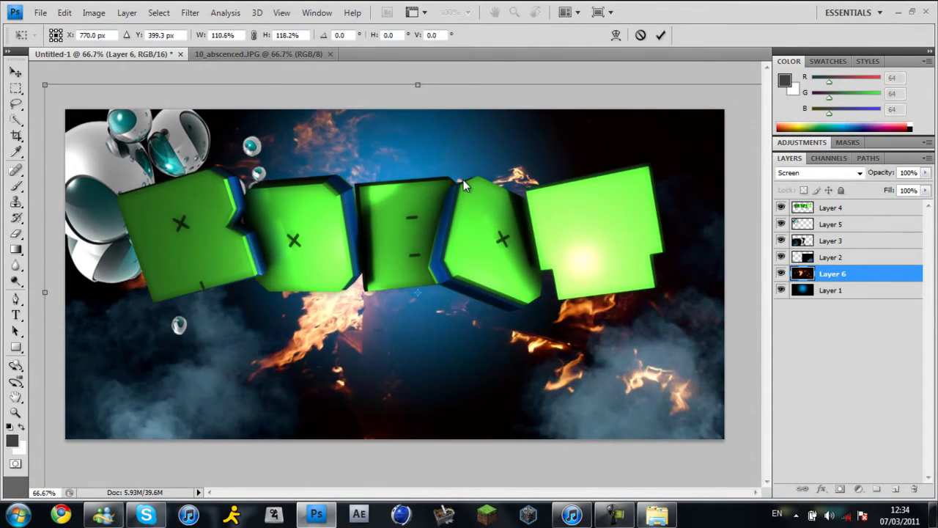
key("Return")
Open sparks.png from the Screenshots > Sparks folder
left_click(657, 515)
left_click(593, 117)
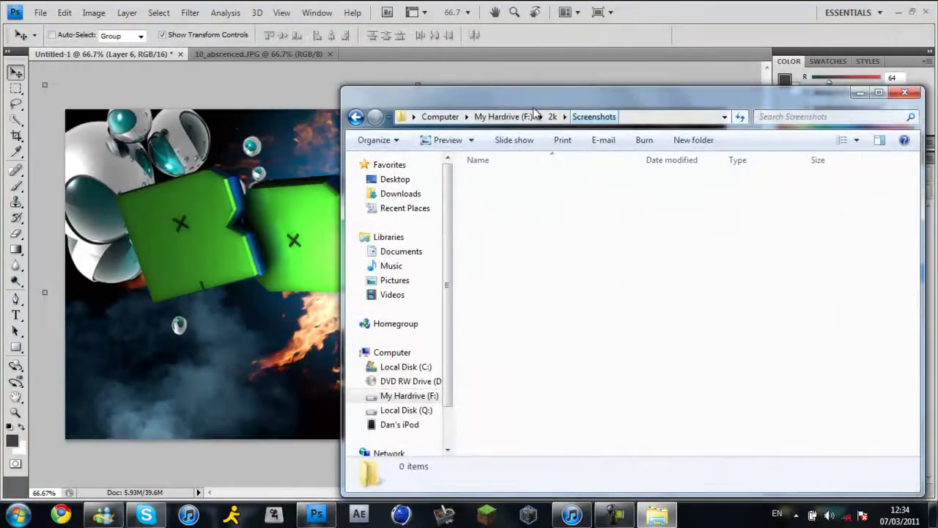
double_click(492, 352)
key("BackSpace")
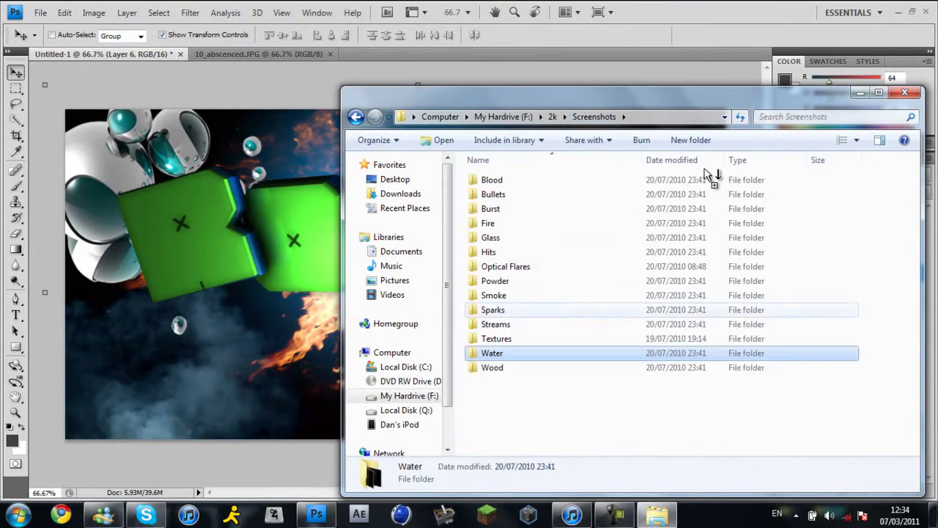
double_click(493, 309)
double_click(503, 168)
Replace the fire layer with the sparks image, positioned below the first letter, and set its blend mode to Screen
key("ctrl+Tab")
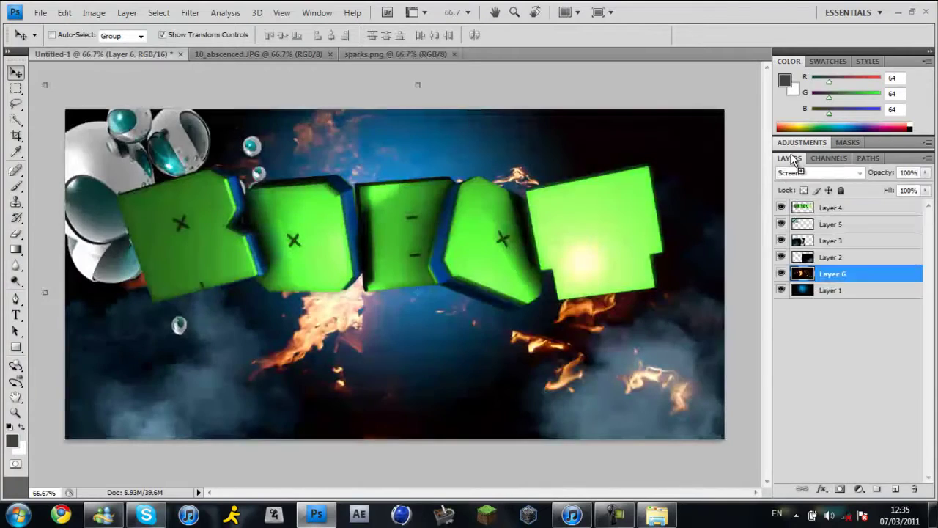
key("ctrl+Tab")
key("ctrl+Tab")
key("ctrl+v")
left_click_drag(345, 344, 227, 353)
left_click(819, 172)
left_click(799, 289)
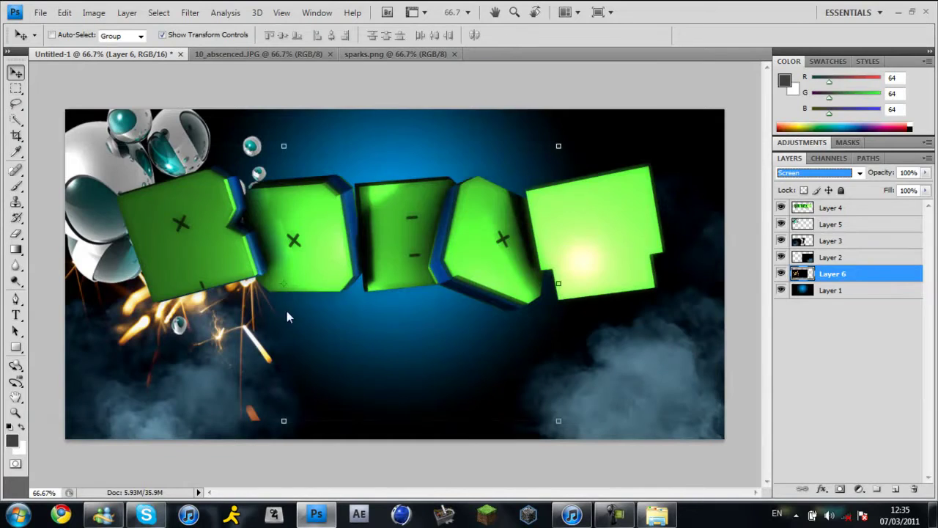
Bring sparks6.png into Untitled-1 as a Screen-blended layer and rotate it about -9.6 degrees
left_click(657, 515)
left_click(875, 168)
left_click_drag(875, 167, 183, 242)
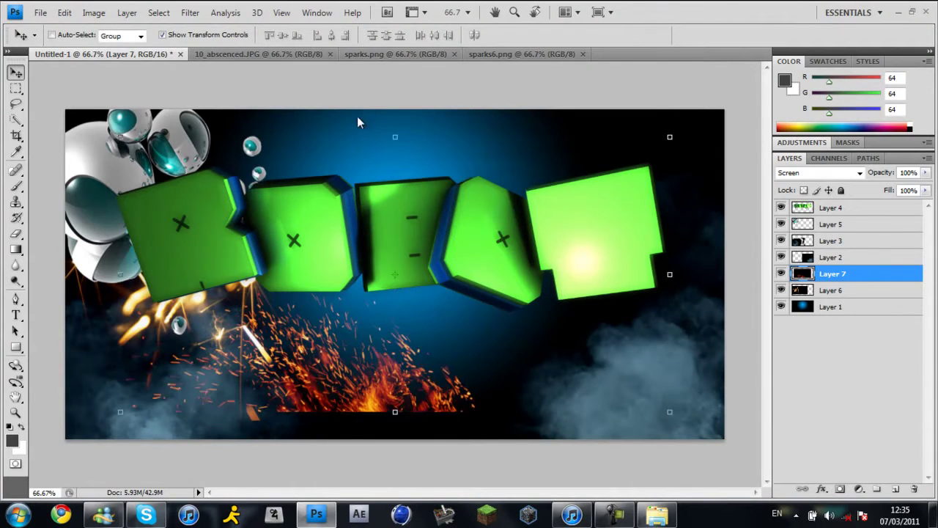
left_click_drag(357, 116, 349, 112)
key("Return")
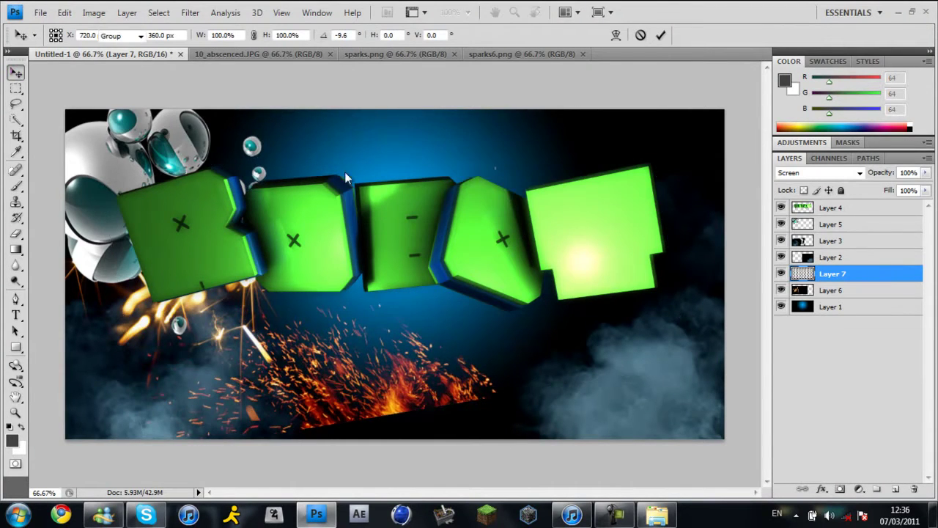
Shrink the sparks6 layer and move it behind the top of the last letter, near the canvas's upper-right corner
key("ctrl+t")
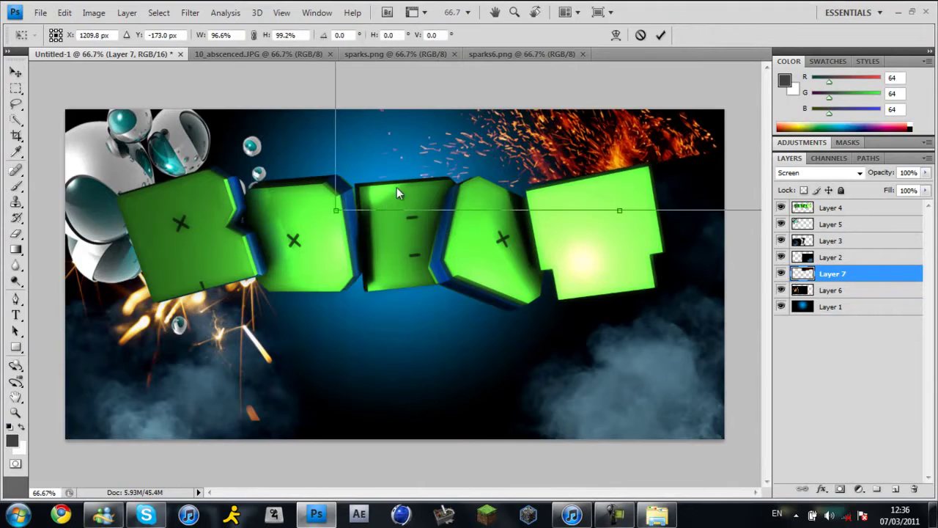
left_click_drag(396, 187, 411, 179)
key("v")
key("Return")
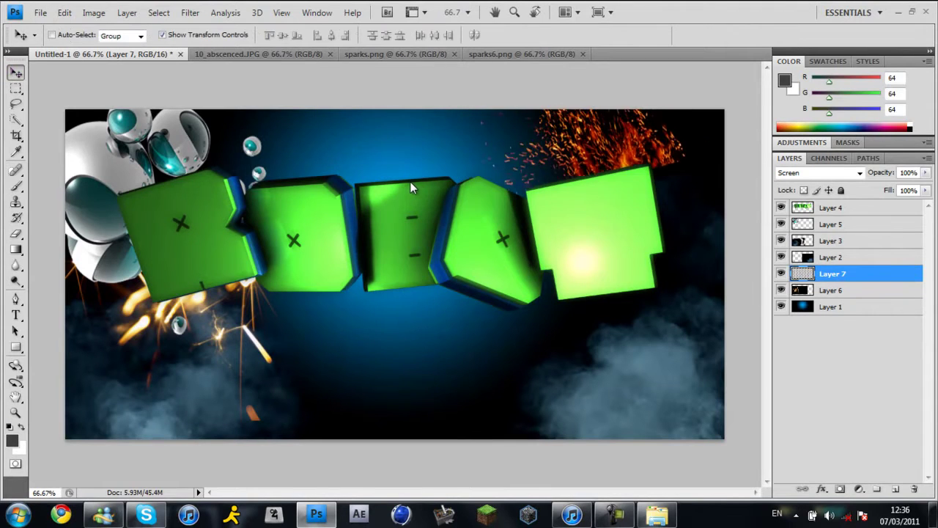
key("ctrl+t")
left_click_drag(343, 211, 300, 253)
key("v")
key("Return")
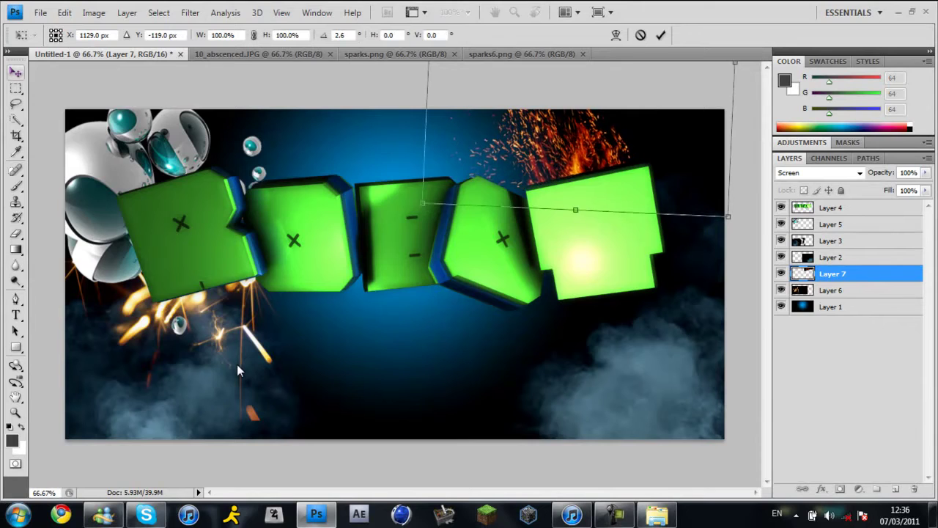
key("Return")
left_click(657, 516)
left_click(704, 454)
double_click(561, 170)
key("alt+F4")
key("alt+Up")
key("Up")
key("Down")
key("Return")
key("Return")
key("alt+F4")
key("alt+F4")
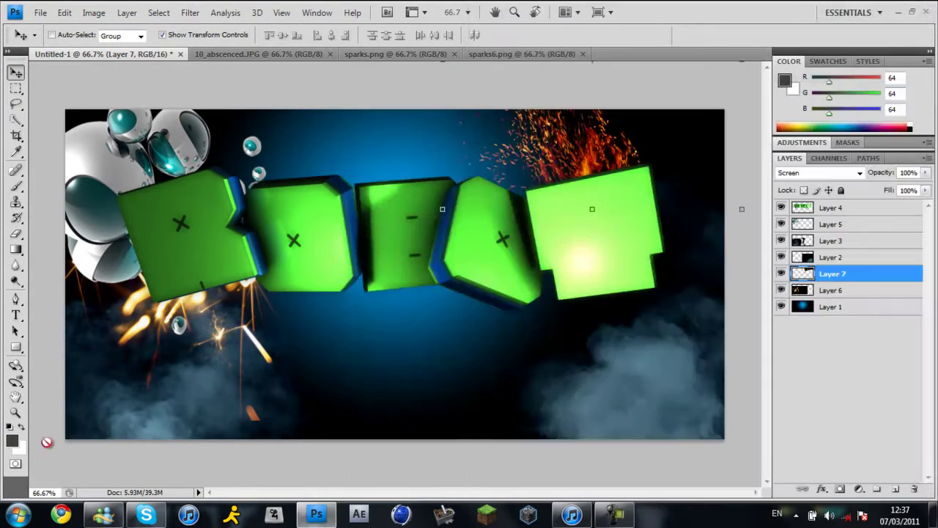
Open Burst 1.jpg, copy it into Untitled-1 directly above the blue gradient layer, and set its blend mode to Screen
key("super")
key("super+e")
key("Return")
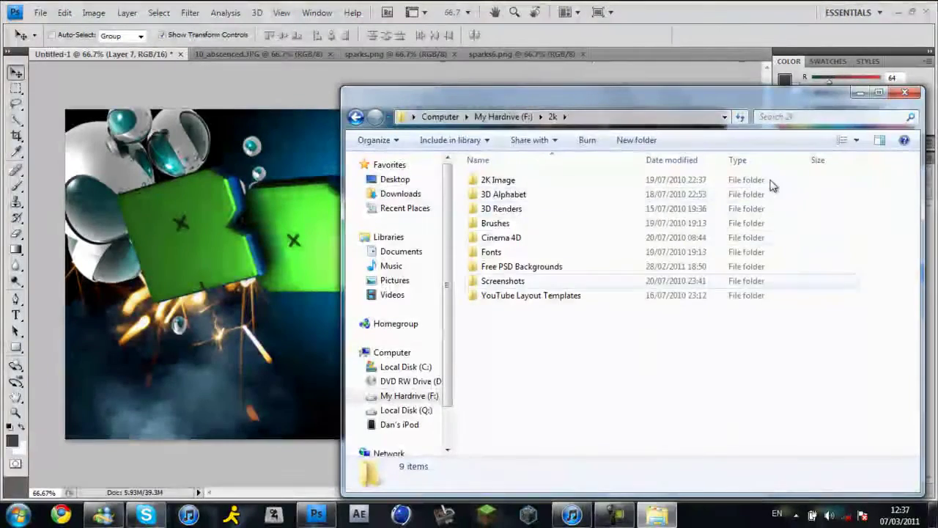
key("Return")
key("alt+Tab")
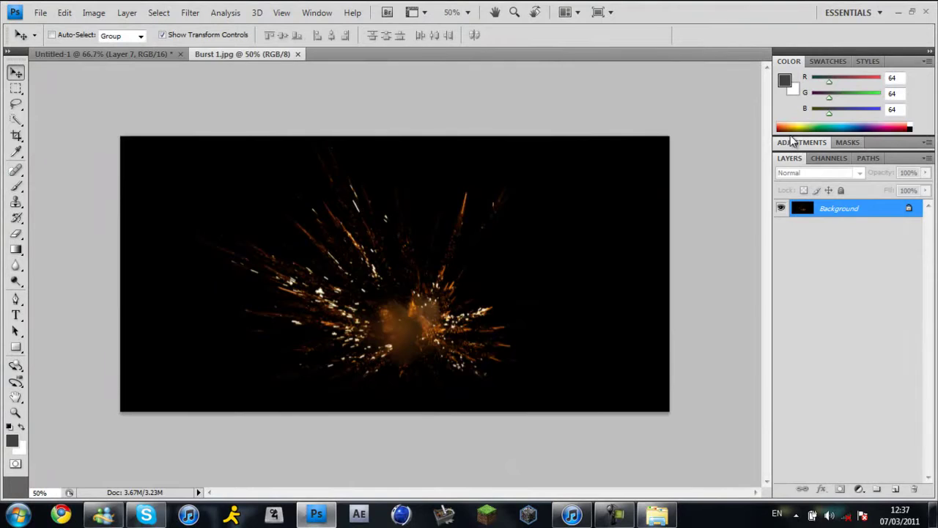
key("ctrl+Tab")
key("ctrl+v")
left_click(819, 173)
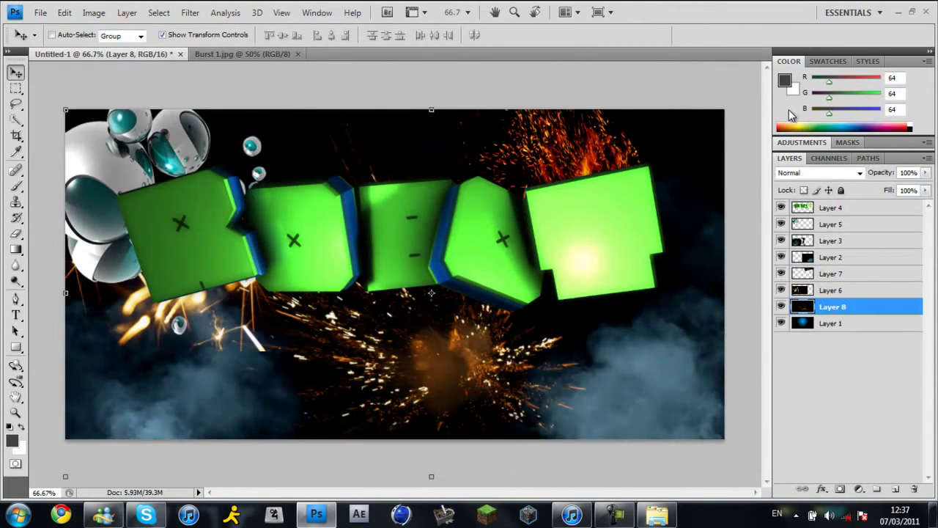
left_click(836, 293)
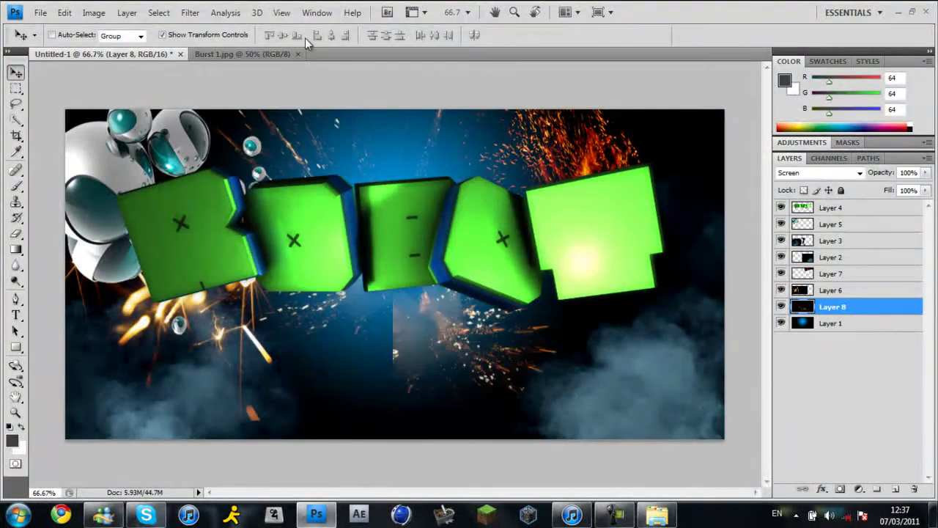
Transform the burst layer so its explosion is centred behind and just below the letters
left_click_drag(363, 117, 374, 200)
key("v")
key("Return")
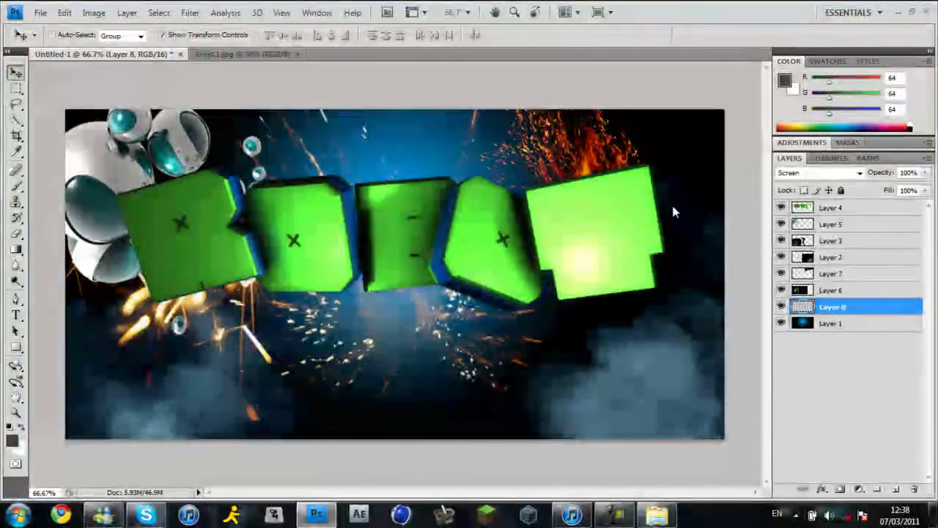
Delete the sparks layer above the last letter and bring the Road To Editor.png text into Untitled-1 beneath the burst layer
key("alt+bracketright")
key("Delete")
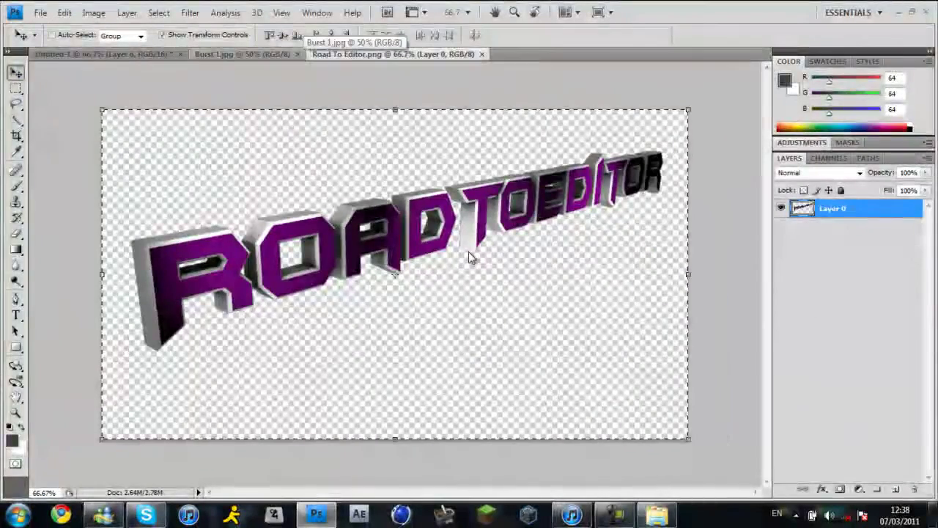
key("ctrl+Tab")
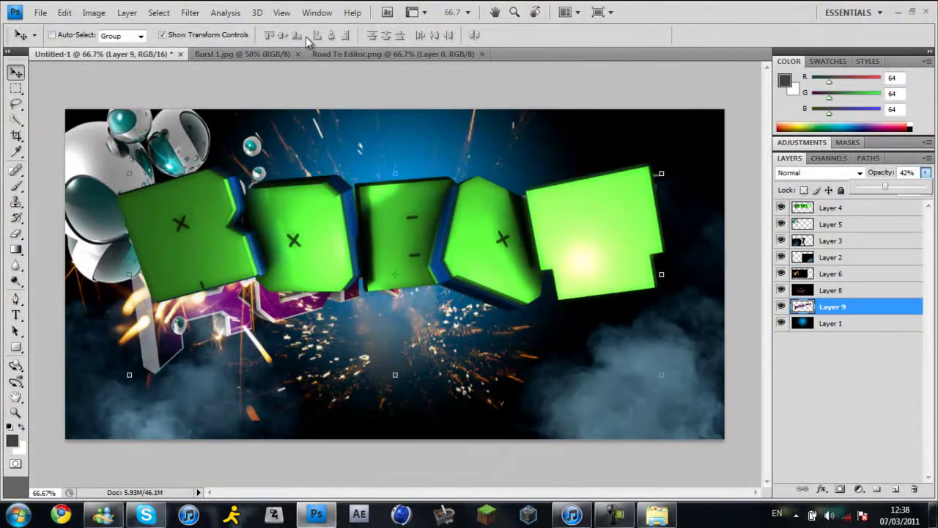
Shrink the purple Road To Editor text and place it in the canvas's lower-right corner at 25% opacity
key("ctrl+t")
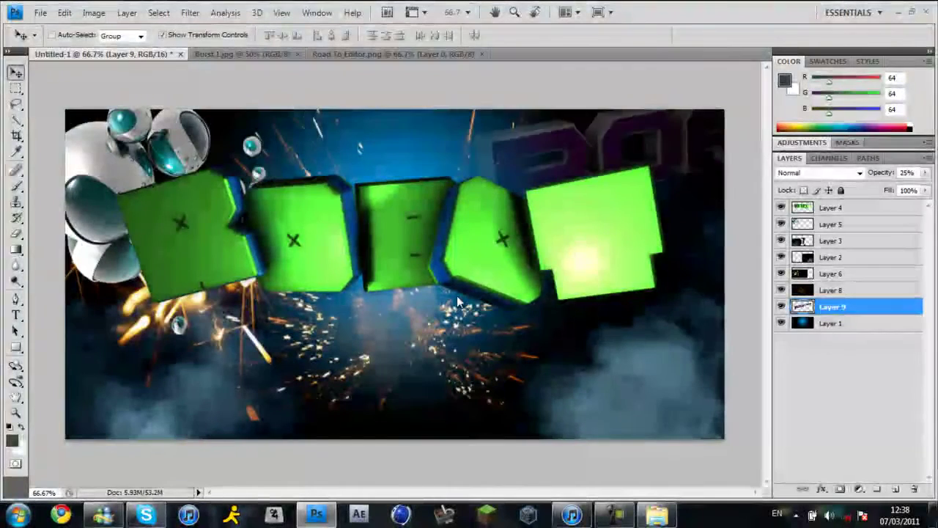
key("ctrl+z")
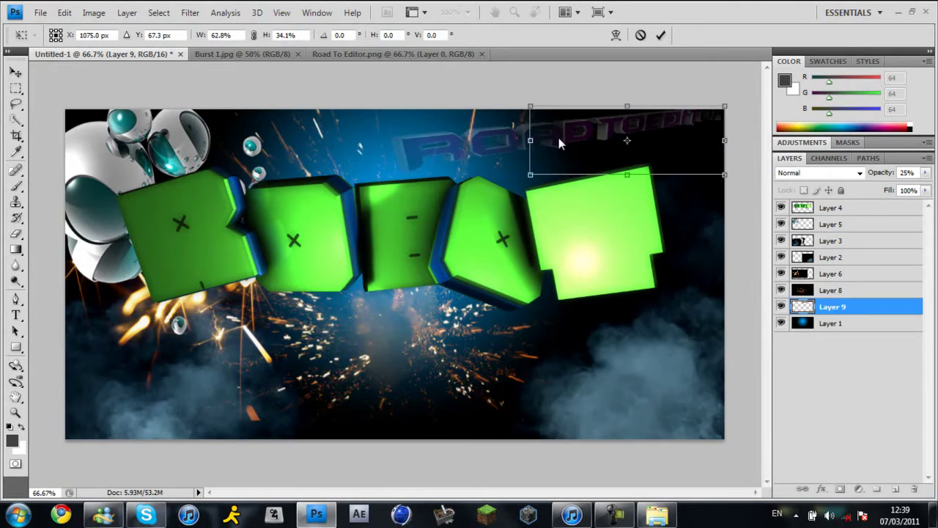
left_click_drag(667, 420, 628, 405)
key("Return")
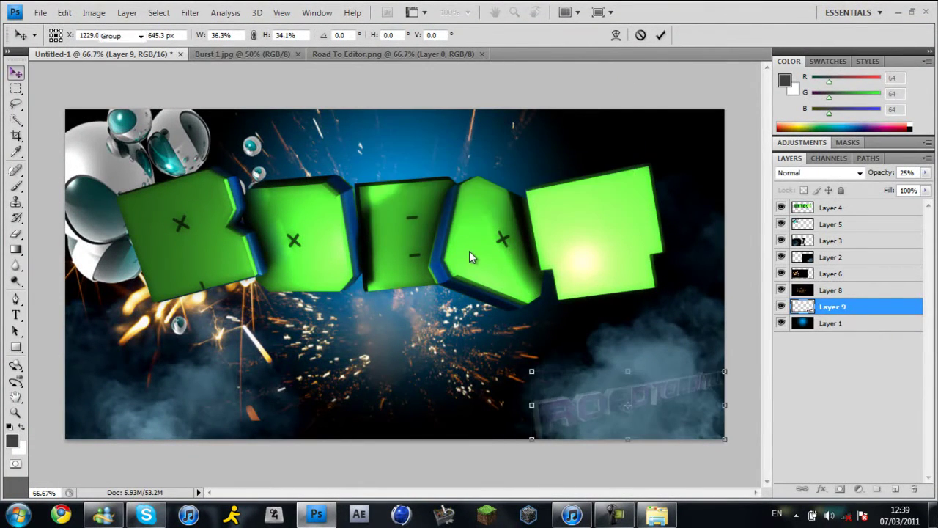
Start saving the composite under a new name with PNG as the file format
key("alt+f")
key("a")
key("Tab")
key("alt+Down")
key("Down")
key("Return")
key("alt+Down")
key("Up")
key("Up")
key("Up")
key("Up")
key("Down")
key("Down")
key("Down")
key("Down")
key("Up")
key("Up")
key("Escape")
Name the file Robot Background and save it to the Desktop
key("shift+Tab")
type("Robot Background")
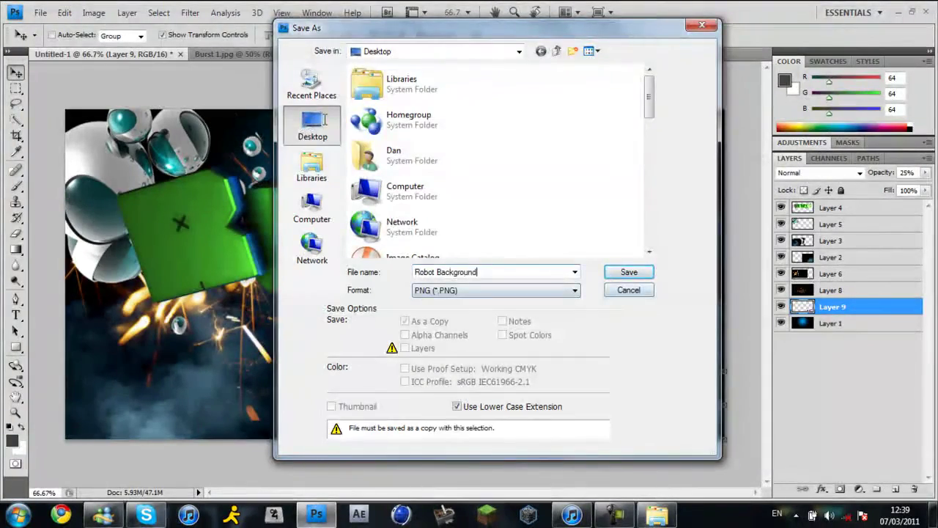
key("Return")
key("Return")
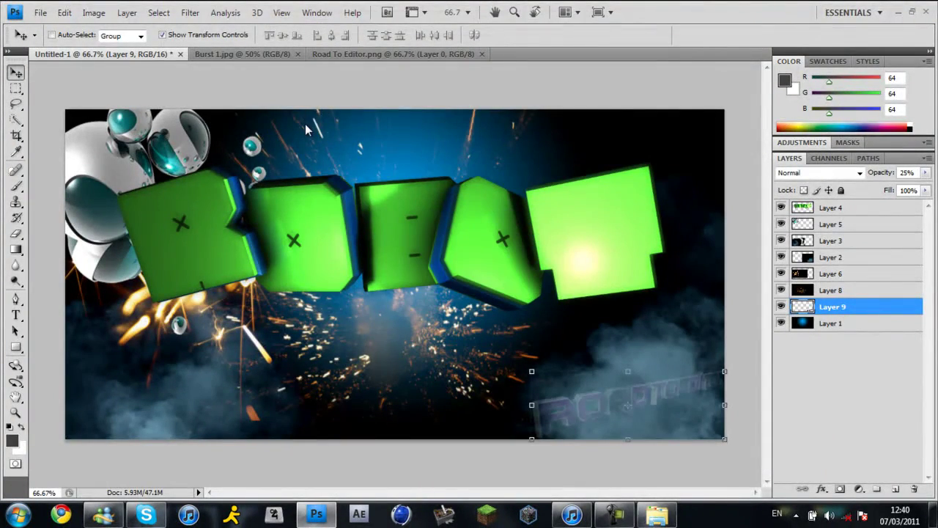